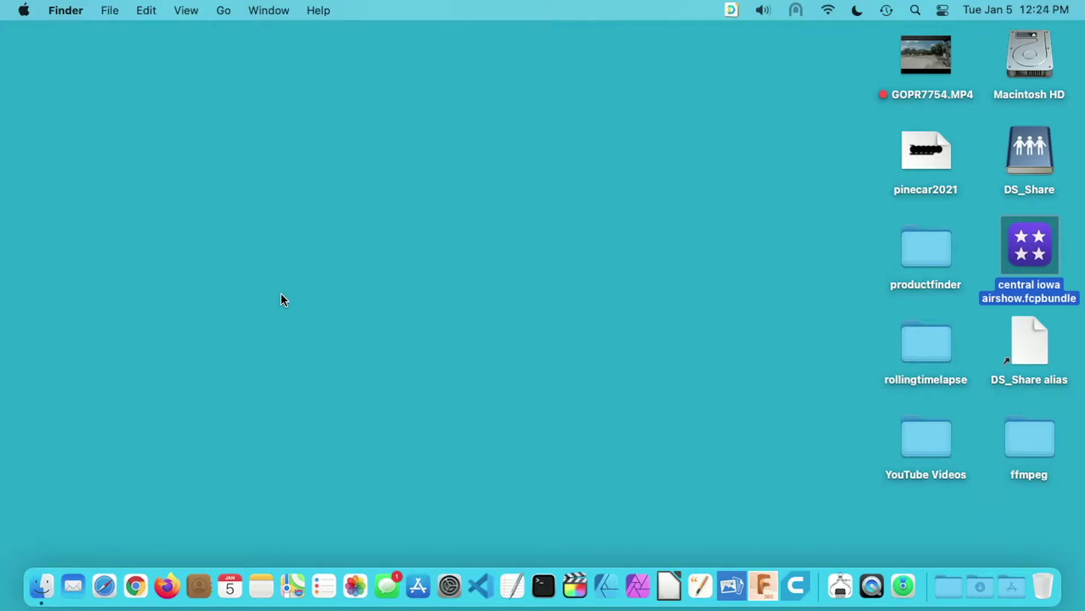
Step: Skip the running Time Machine backup and open central iowa airshow.fcpbundle from the desktop
left_click(887, 10)
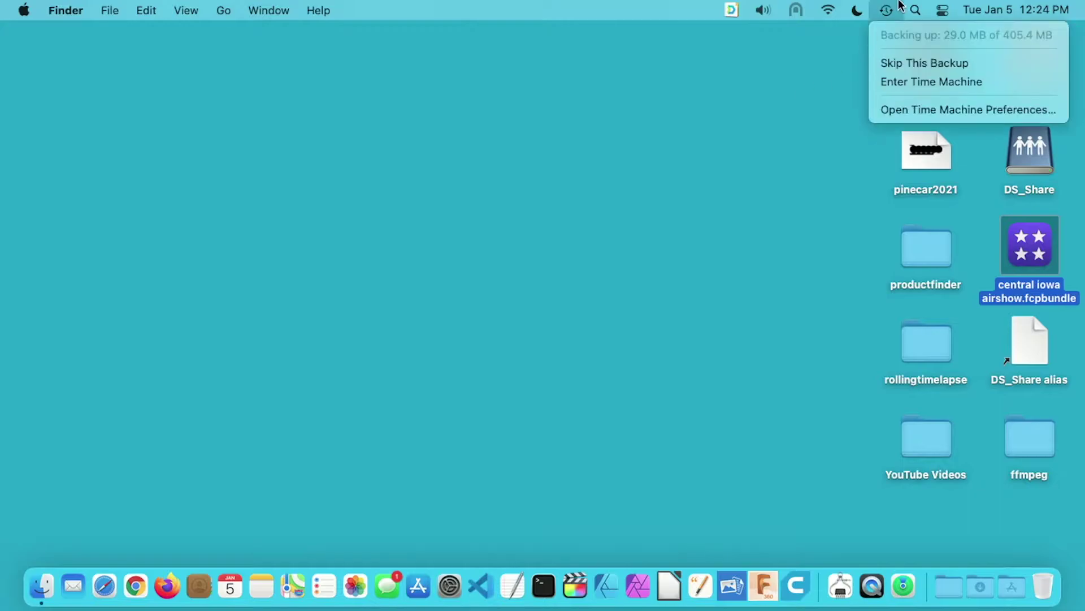
left_click(918, 72)
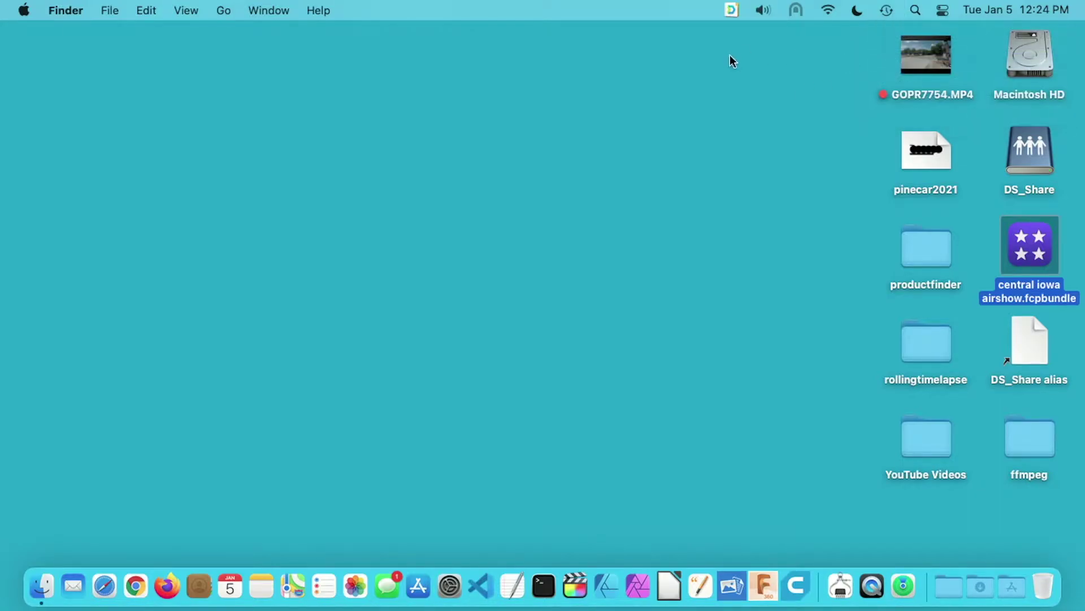
double_click(1033, 252)
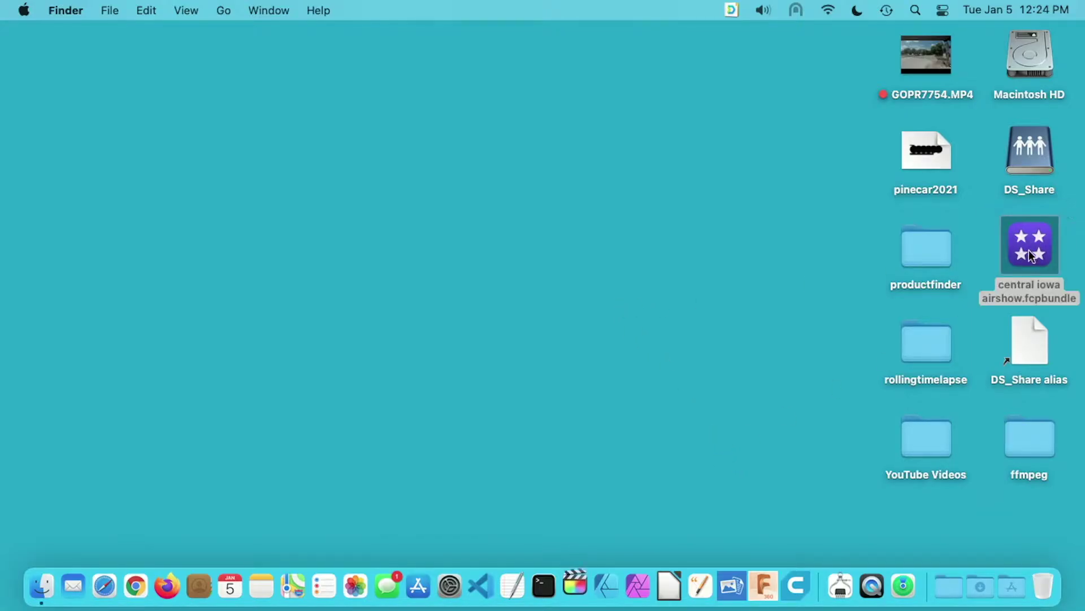
Step: View the airshow .fcpbundle's Get Info window showing 33.23 GB, then close it
right_click(1030, 248)
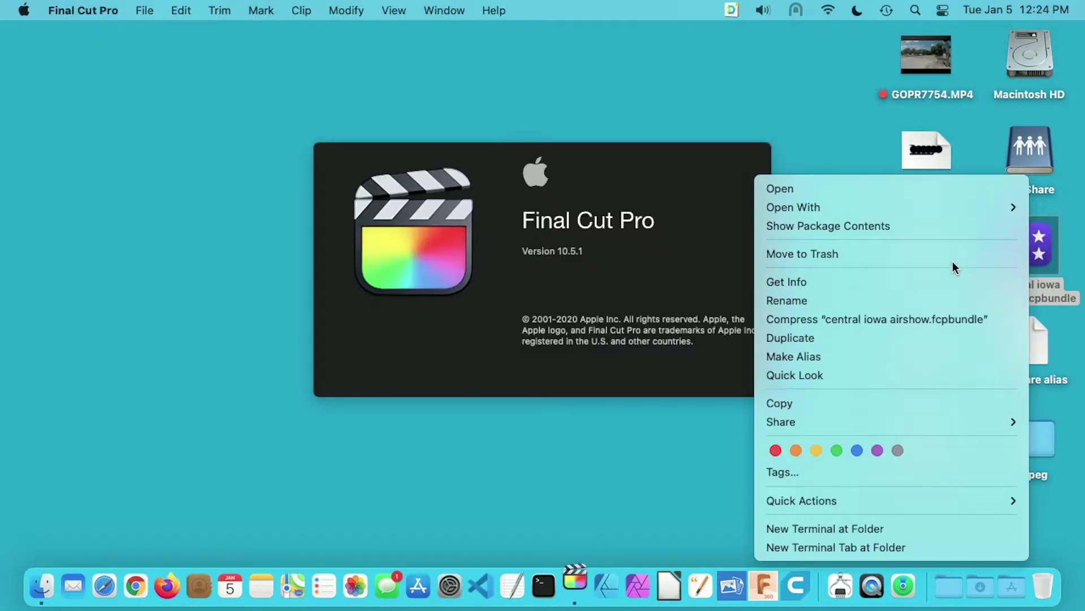
left_click(892, 285)
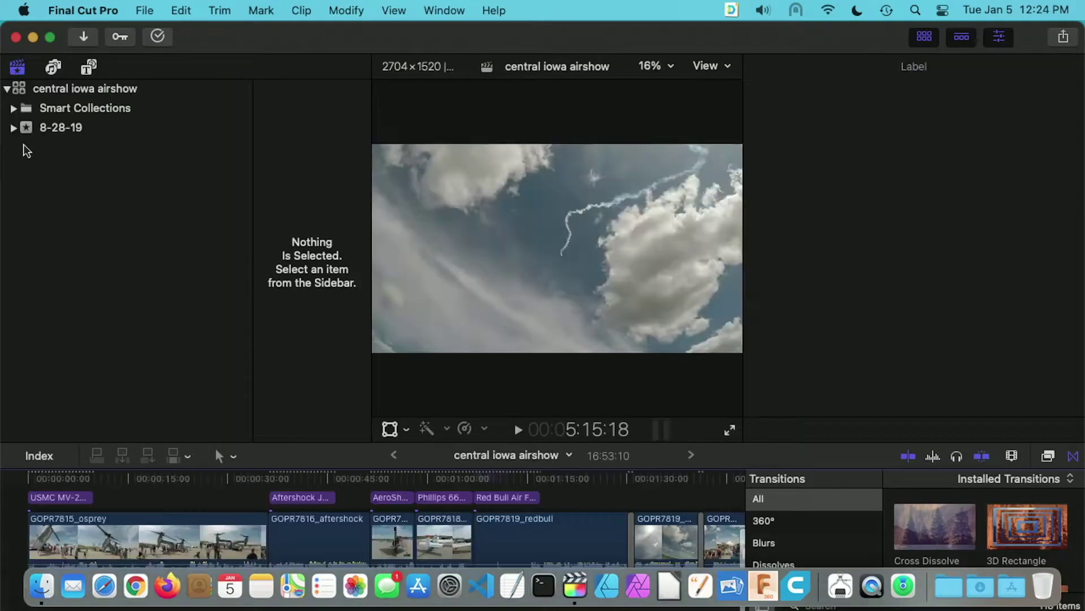
key("ctrl+Up")
left_click(108, 226)
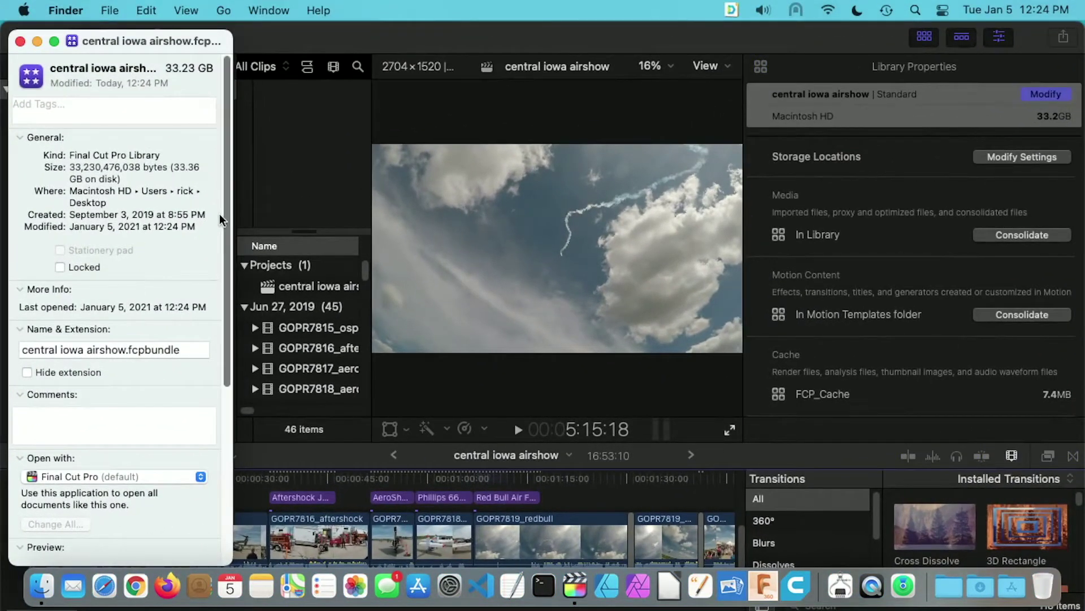
left_click(20, 41)
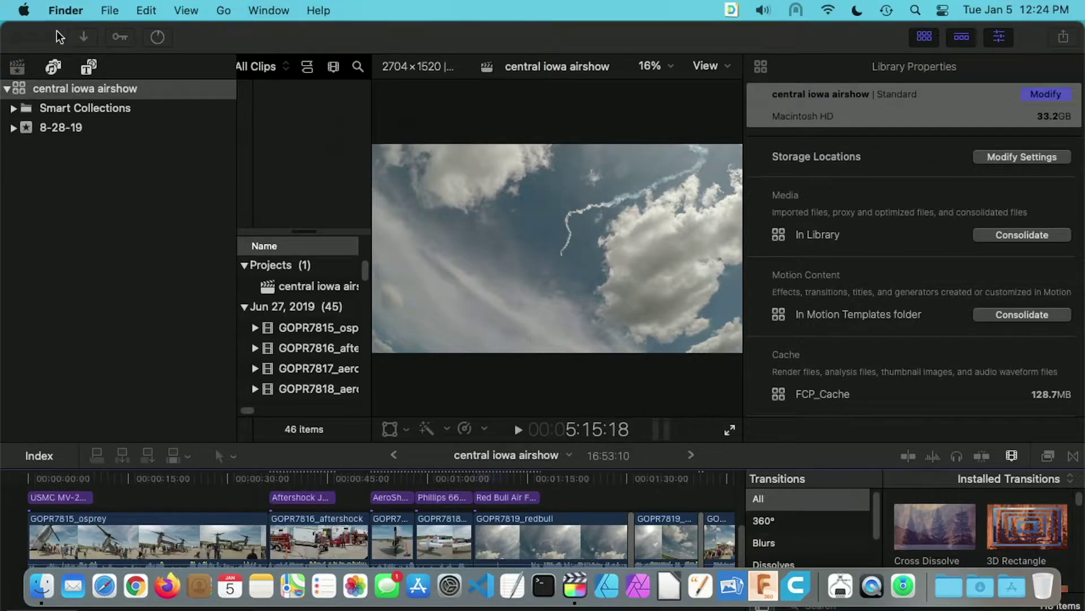
Step: Turn off Background render in the Playback preferences
left_click(203, 46)
left_click(65, 6)
left_click(95, 63)
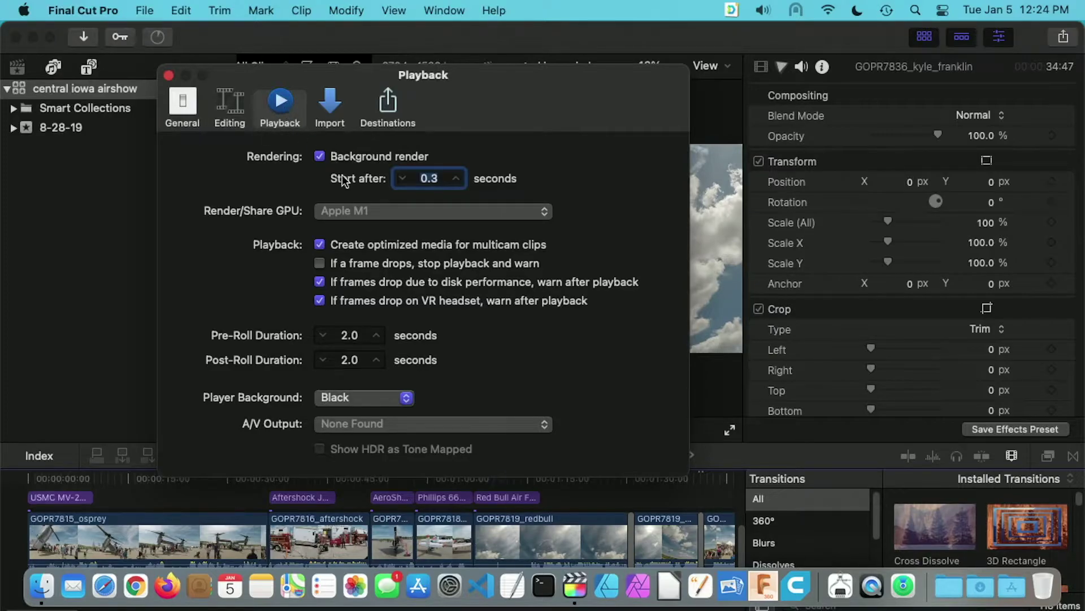
left_click(323, 158)
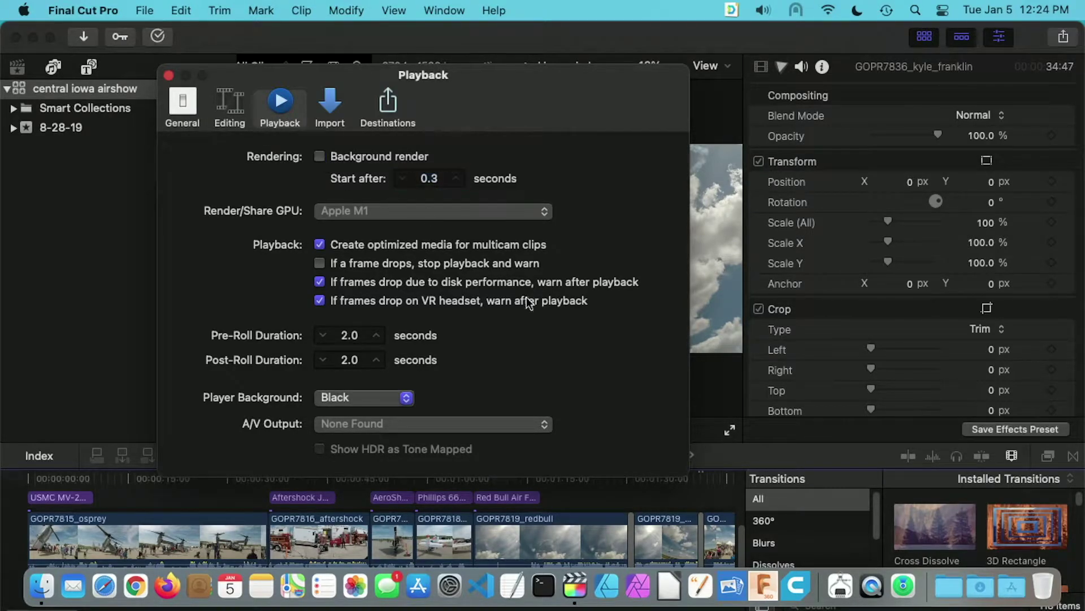
left_click(168, 76)
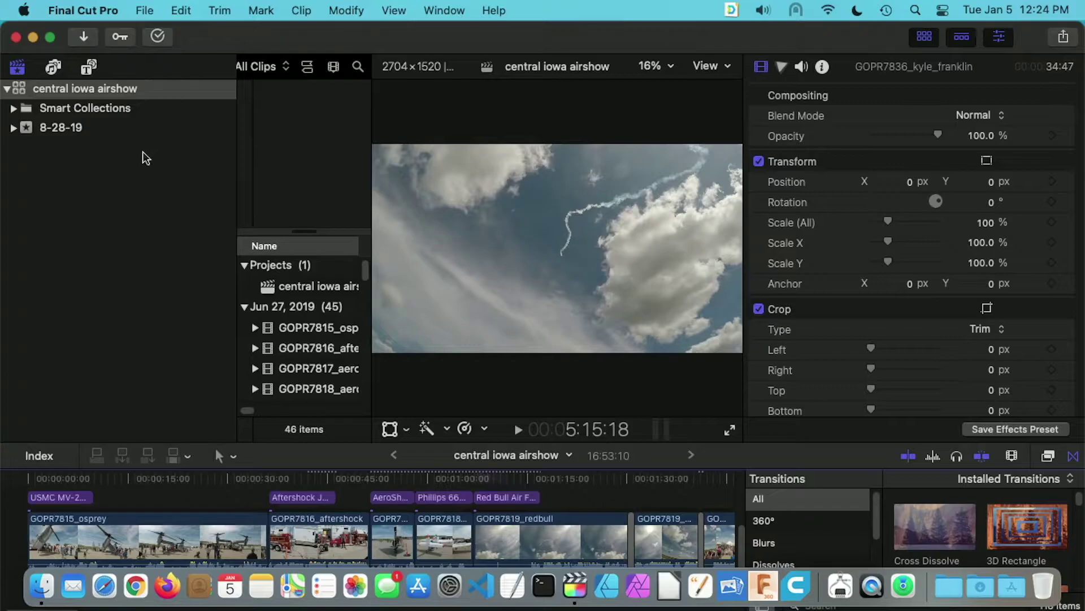
Step: Delete all render files, optimized media and proxy media from the central iowa airshow library
left_click(118, 89)
left_click(143, 7)
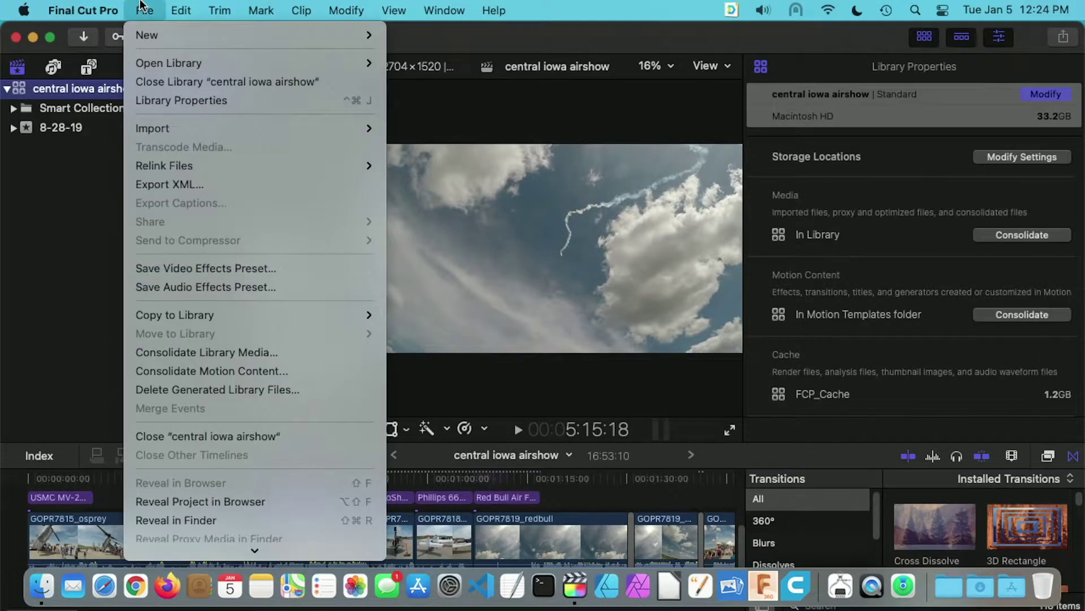
left_click(225, 392)
left_click(411, 309)
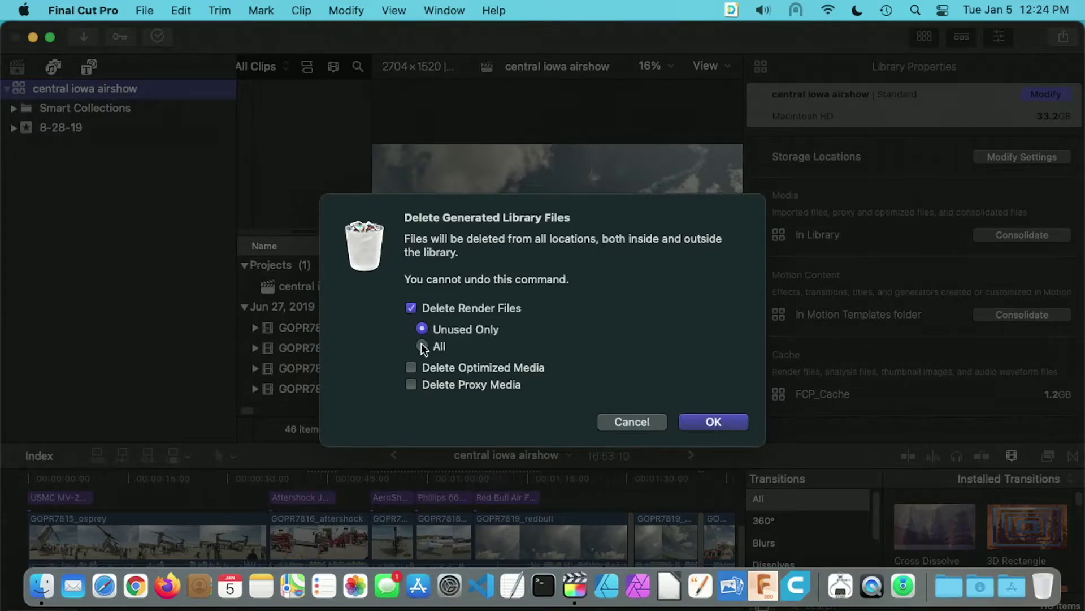
left_click(423, 346)
left_click(413, 368)
left_click(422, 385)
left_click(712, 421)
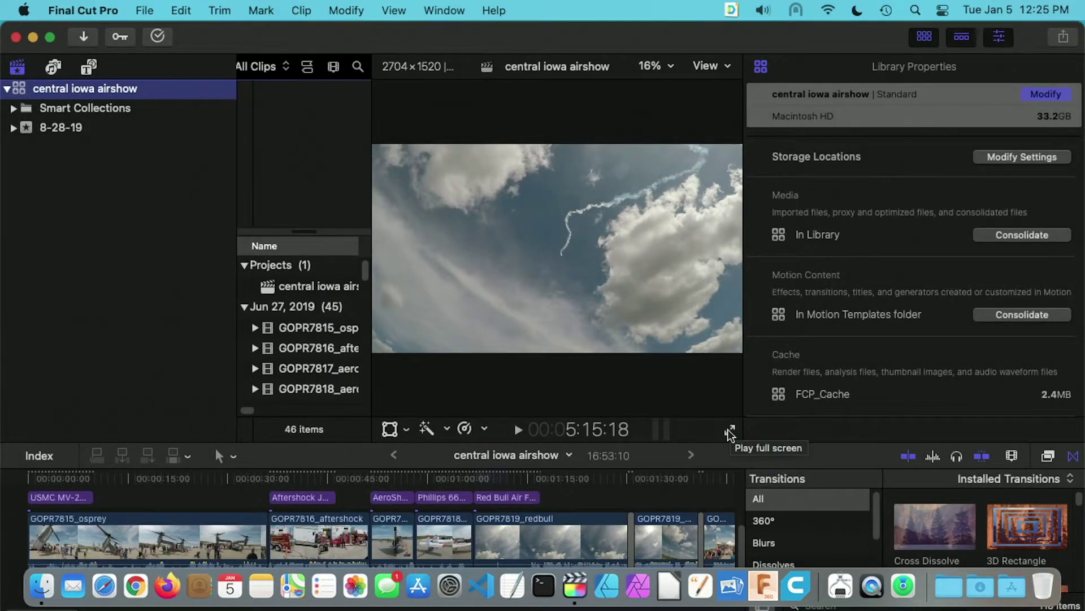
Step: Set up a YouTube & Facebook share of the central iowa airshow project at HD 1080p
left_click(320, 289)
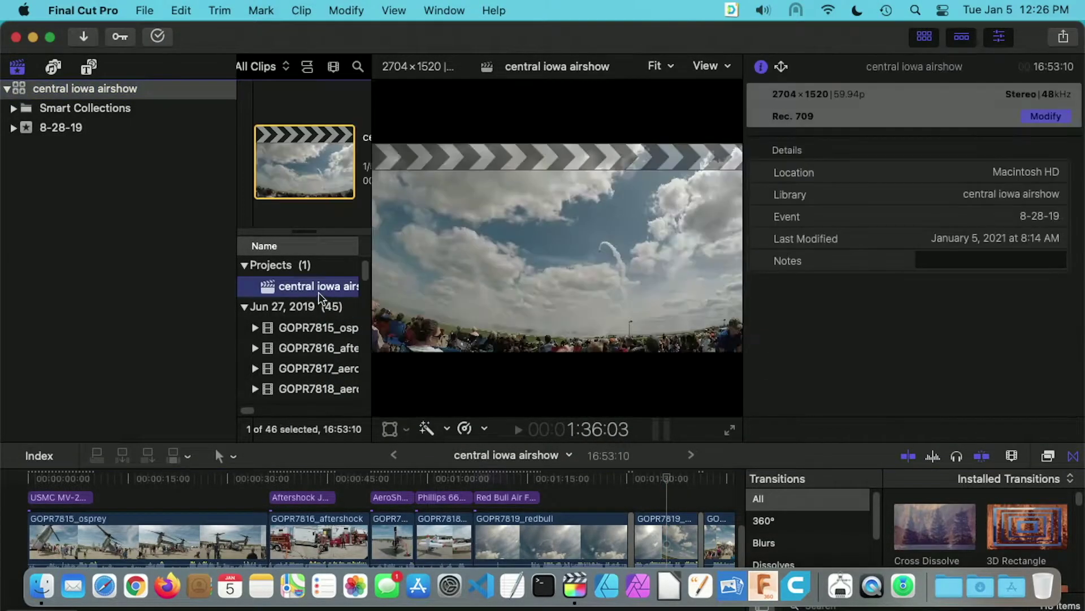
left_click(1063, 36)
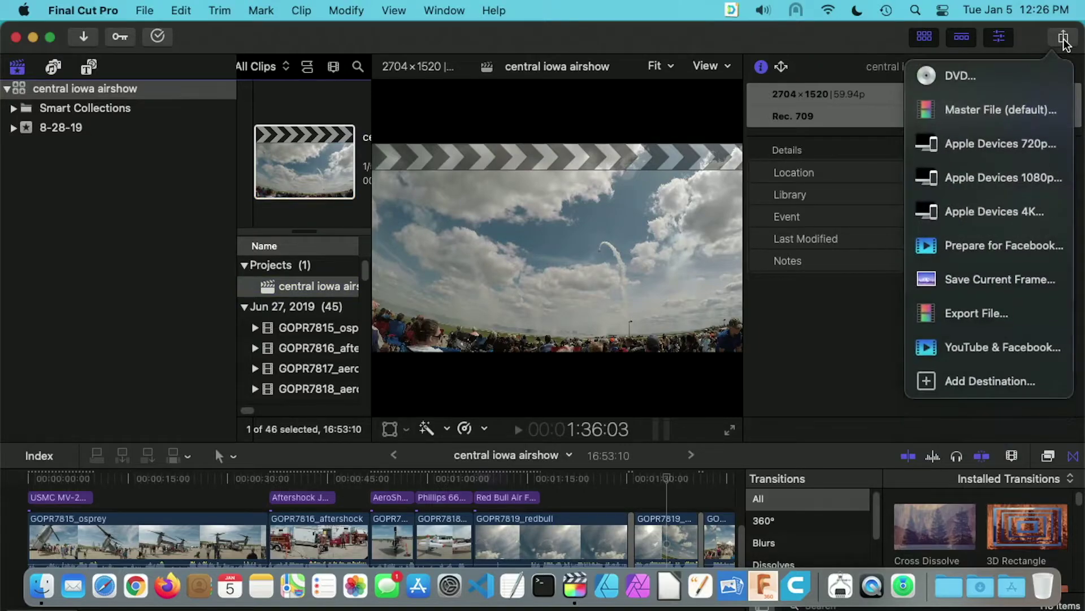
left_click(959, 353)
left_click(560, 110)
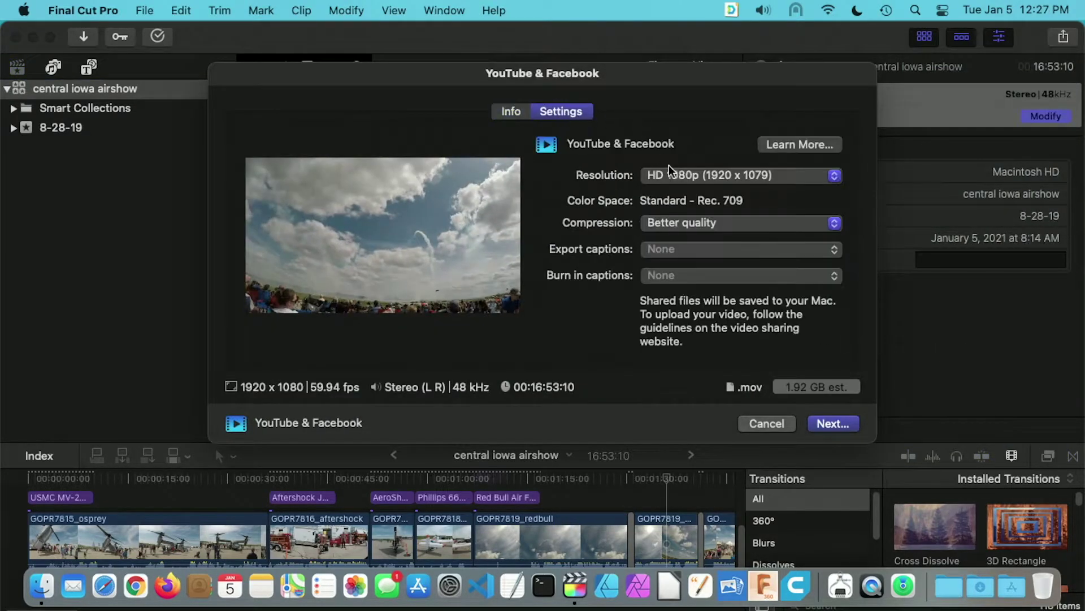
left_click(669, 170)
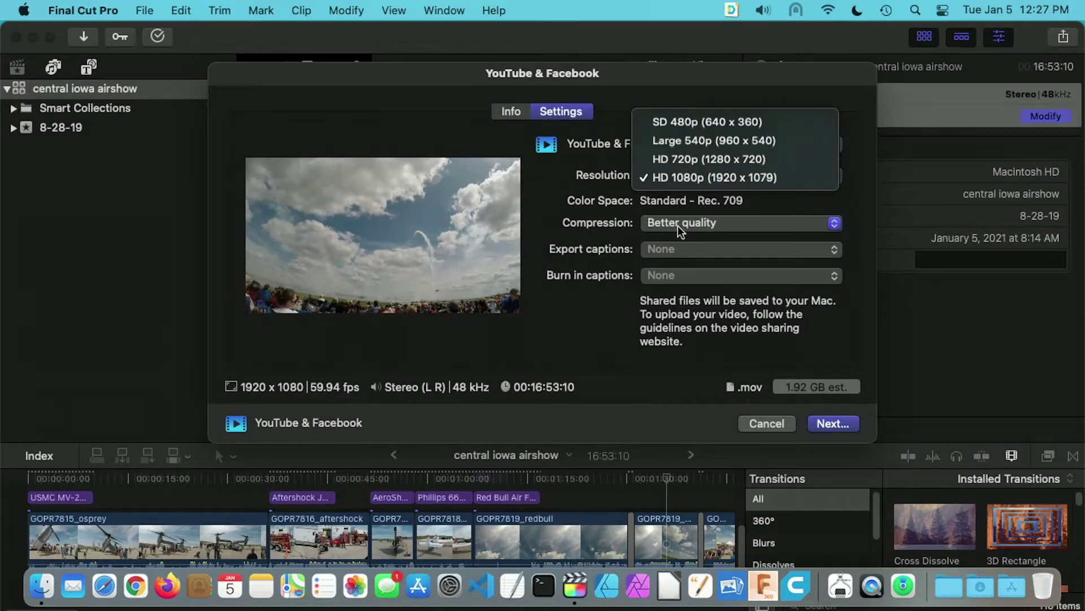
left_click(845, 357)
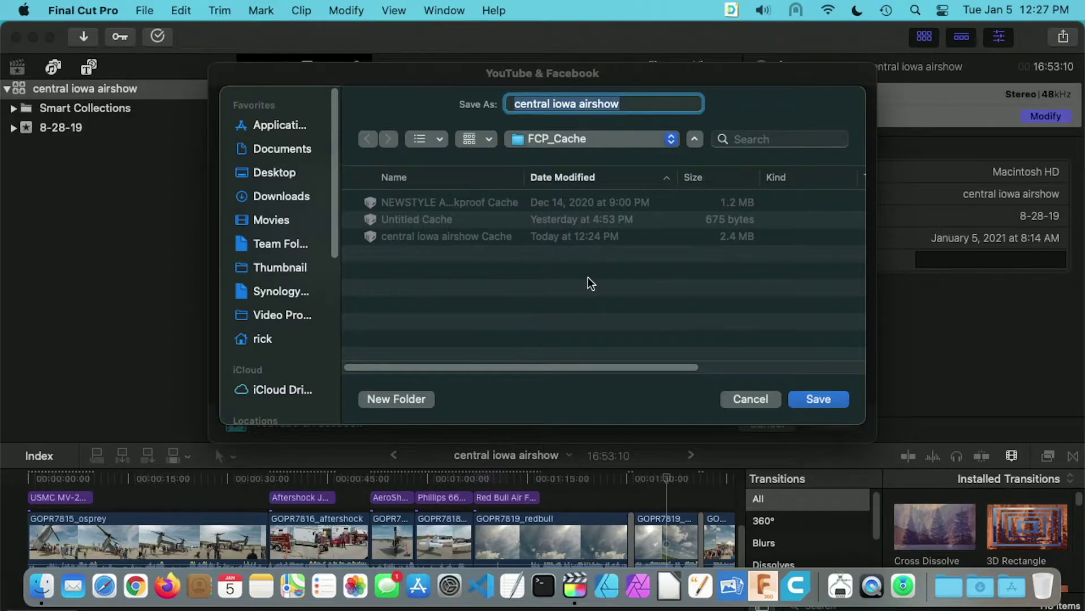
Step: Save the export and expand the Sharing row in Background Tasks to watch its progress
left_click(818, 399)
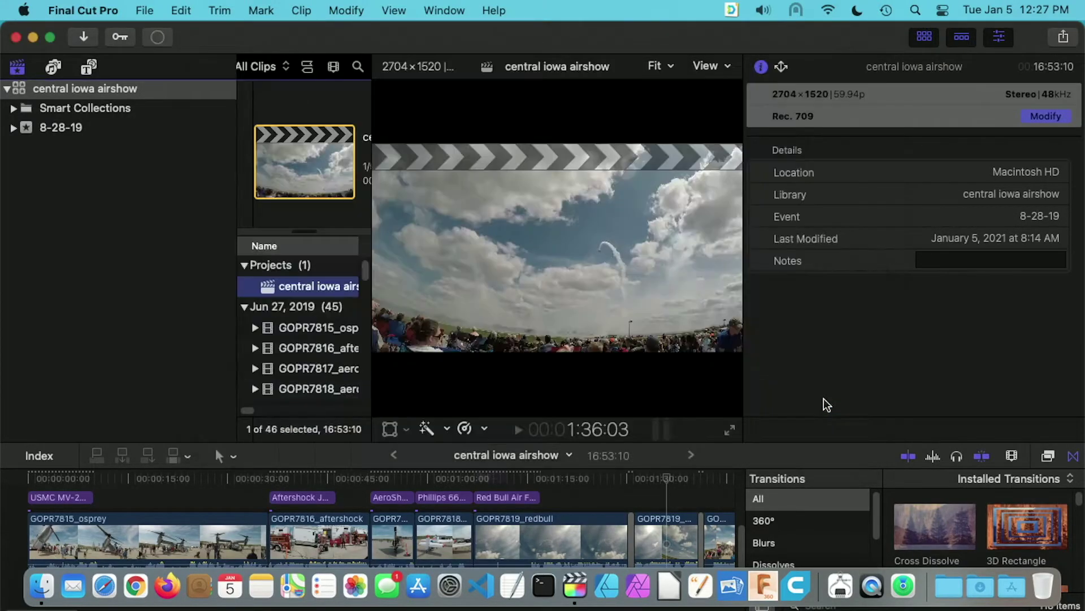
left_click(158, 37)
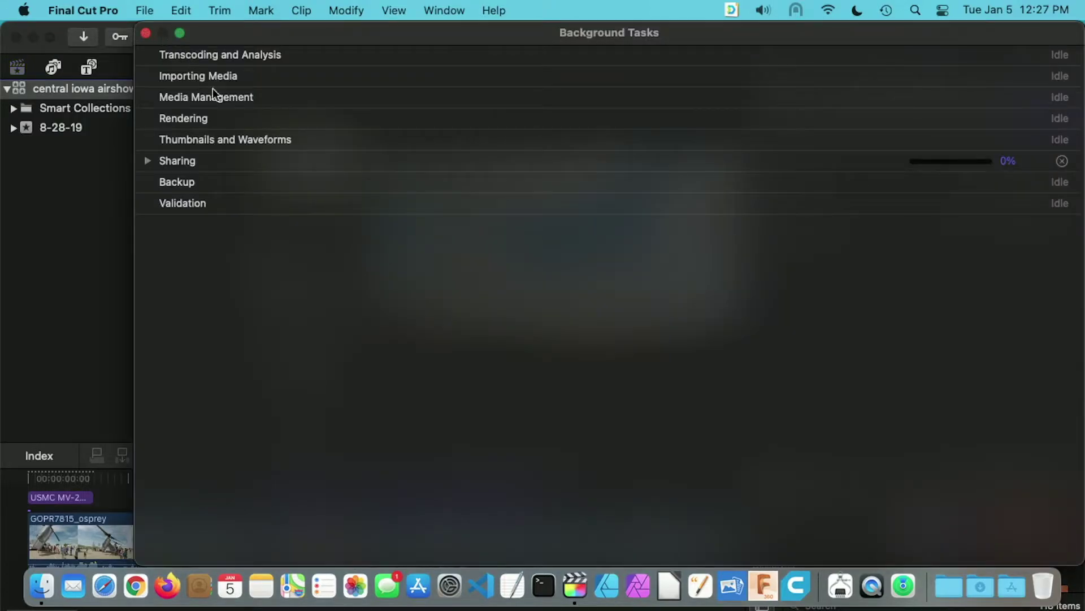
left_click(148, 160)
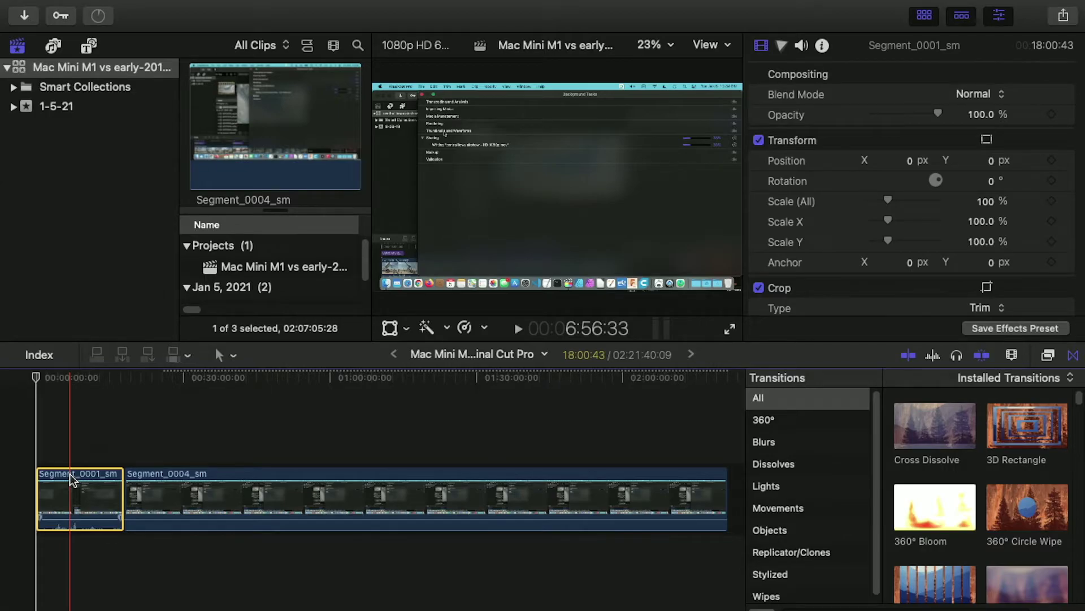
Step: Select the Segment_0004_sm clip in the Mac Mini M1 comparison timeline
left_click(219, 492)
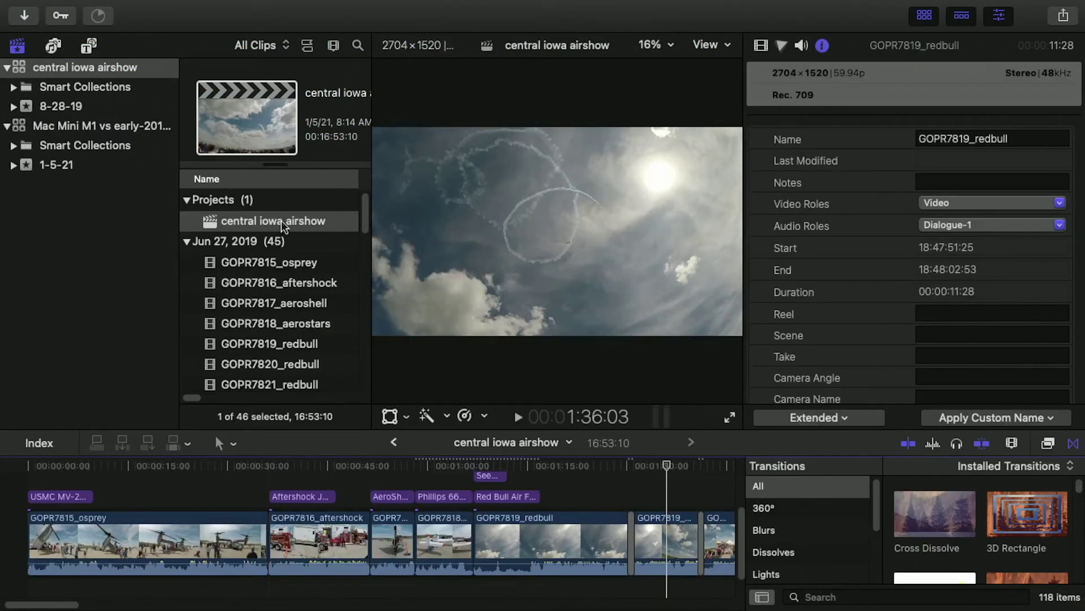
Step: Select GOPR7815_osprey in the browser and scroll through the airshow clip list
scroll(261, 308, "down", 1)
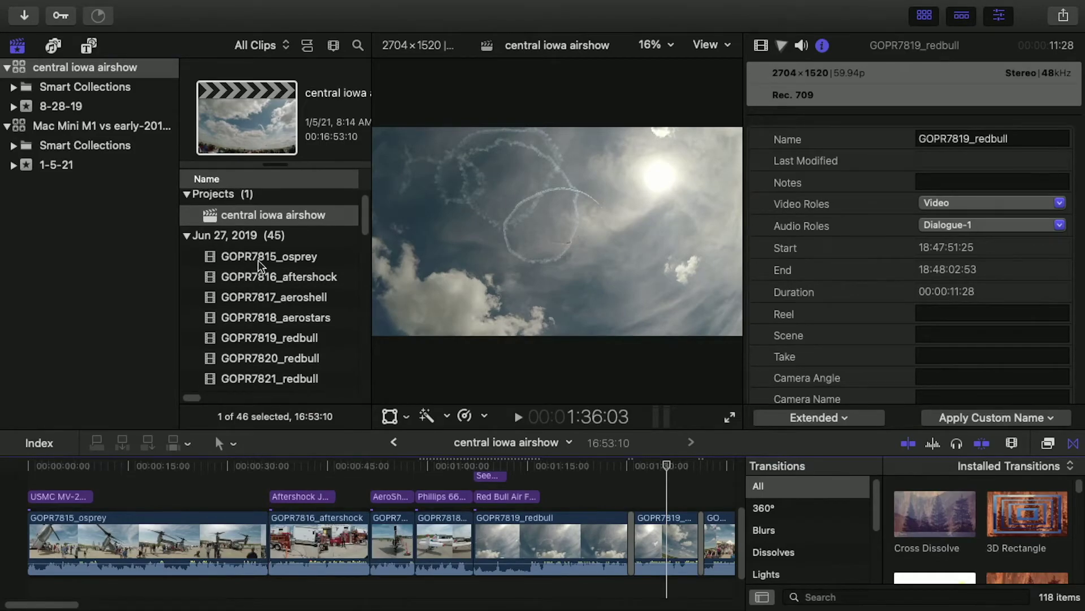
left_click(269, 258)
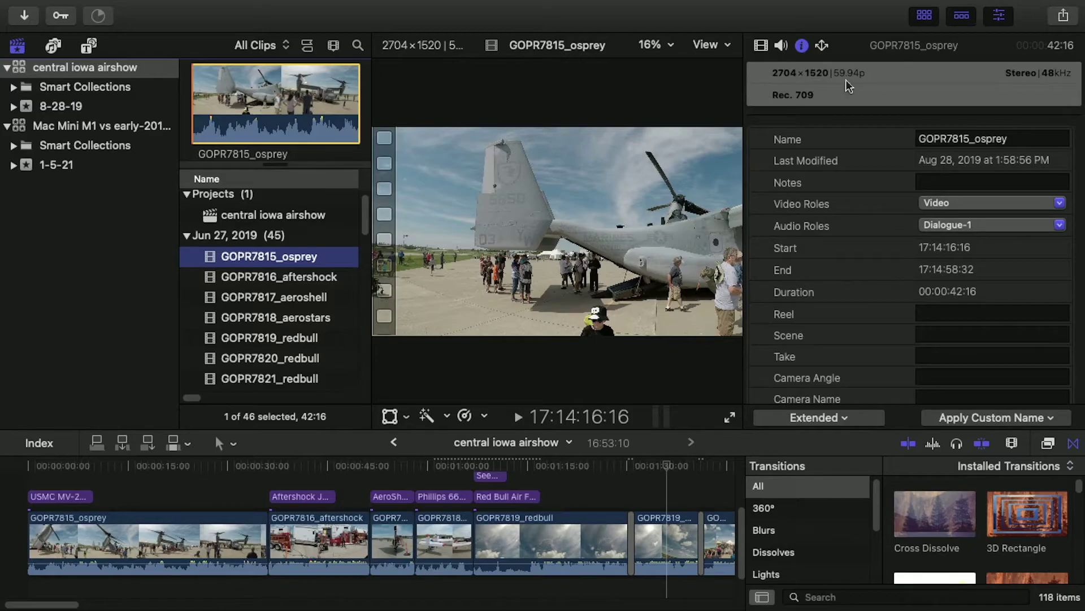
scroll(261, 327, "down", 15)
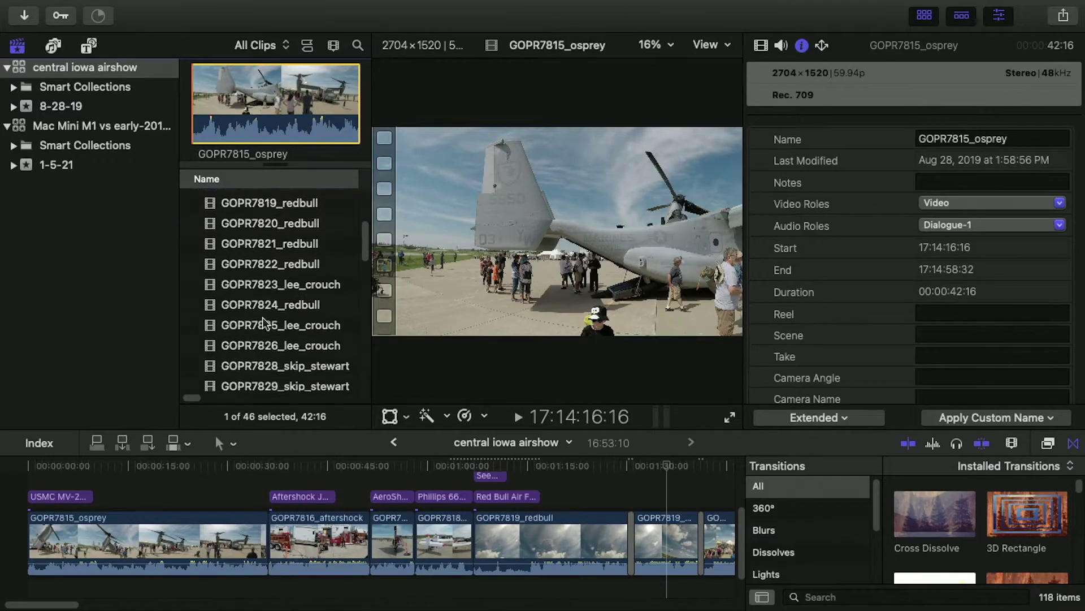
scroll(262, 326, "down", 3)
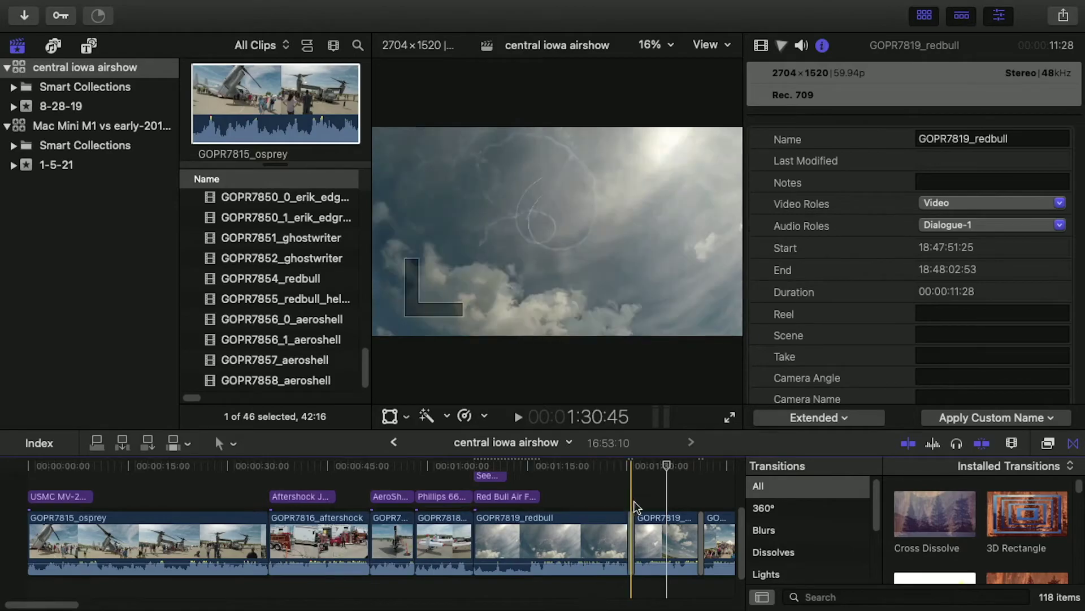
scroll(265, 328, "up", 15)
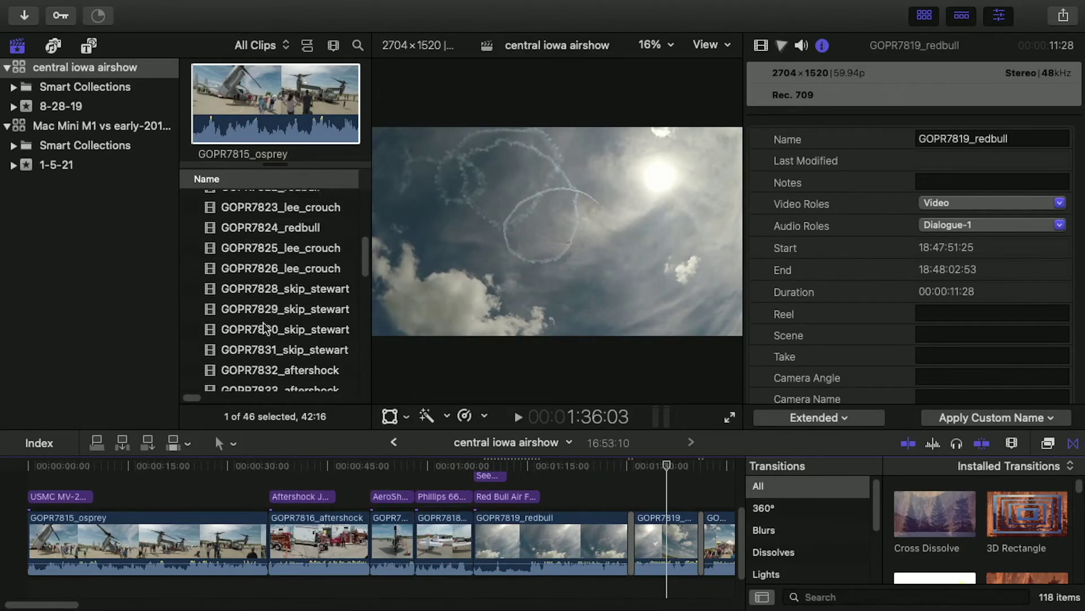